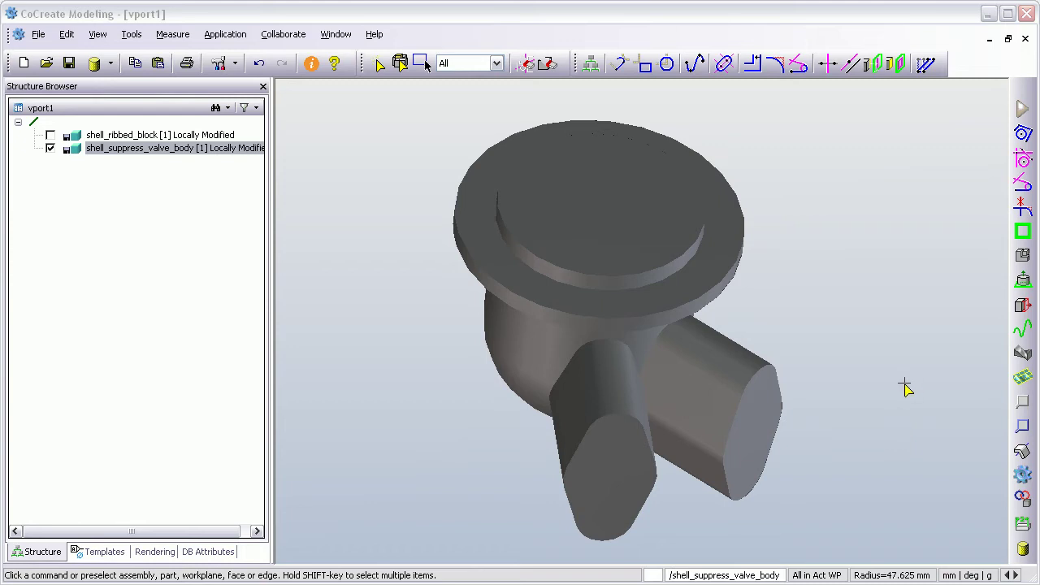
Step: Set shell_suppress_valve_body as the active part from the Structure Browser
{"action": "right_click", "coordinate": [173, 147]}
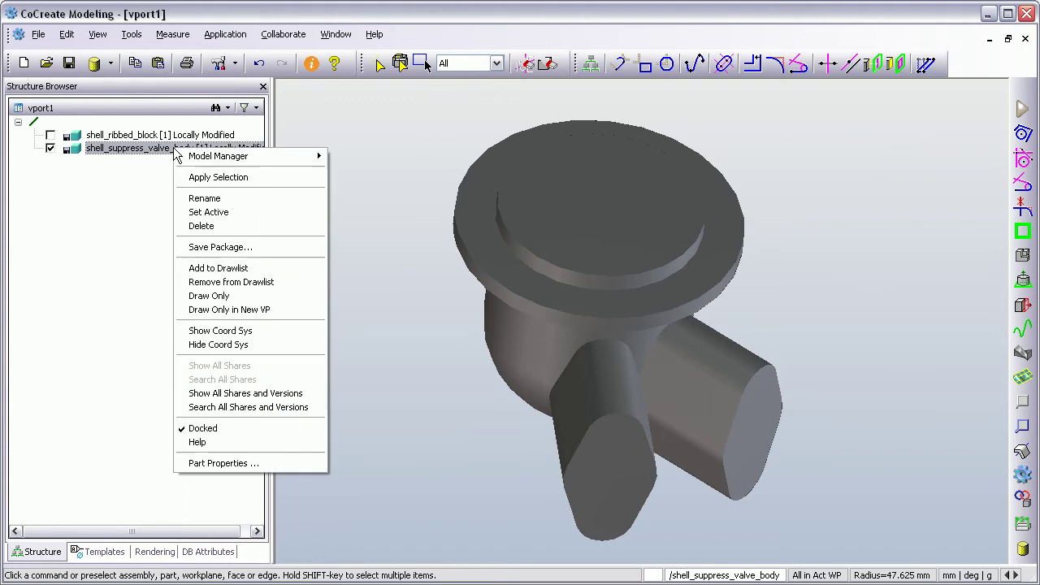
{"action": "left_click", "coordinate": [210, 214]}
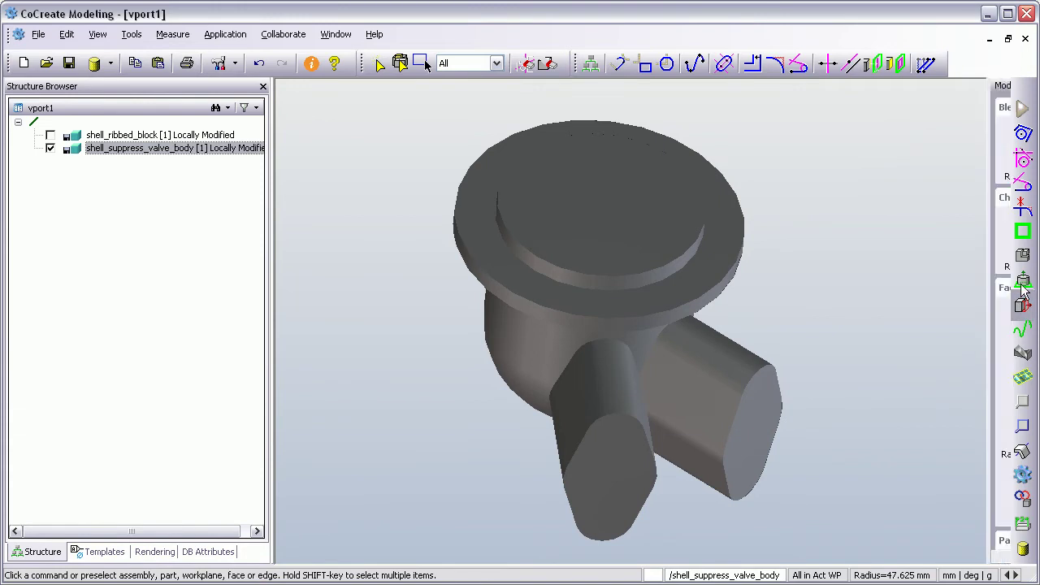
Step: Start a Machine > Shell on the valve body with its round top face as OpenFace
{"action": "left_click", "coordinate": [1023, 280]}
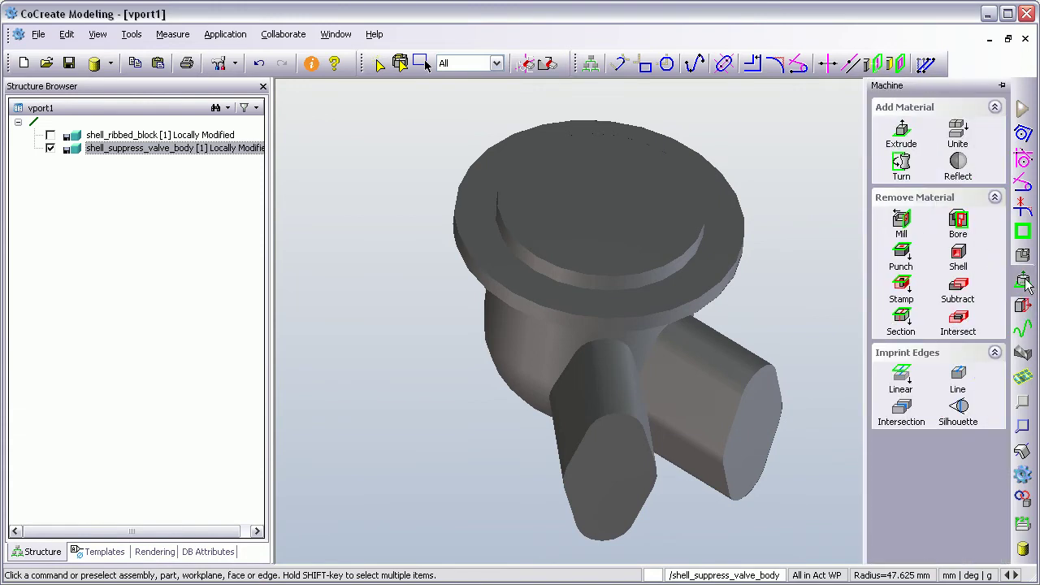
{"action": "left_click", "coordinate": [959, 256]}
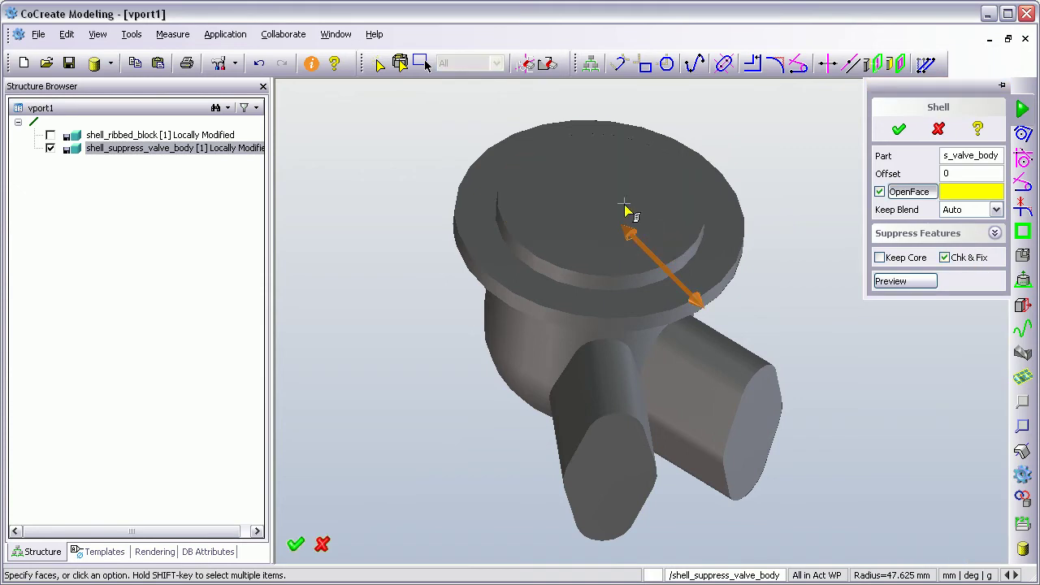
{"action": "left_click", "coordinate": [573, 202]}
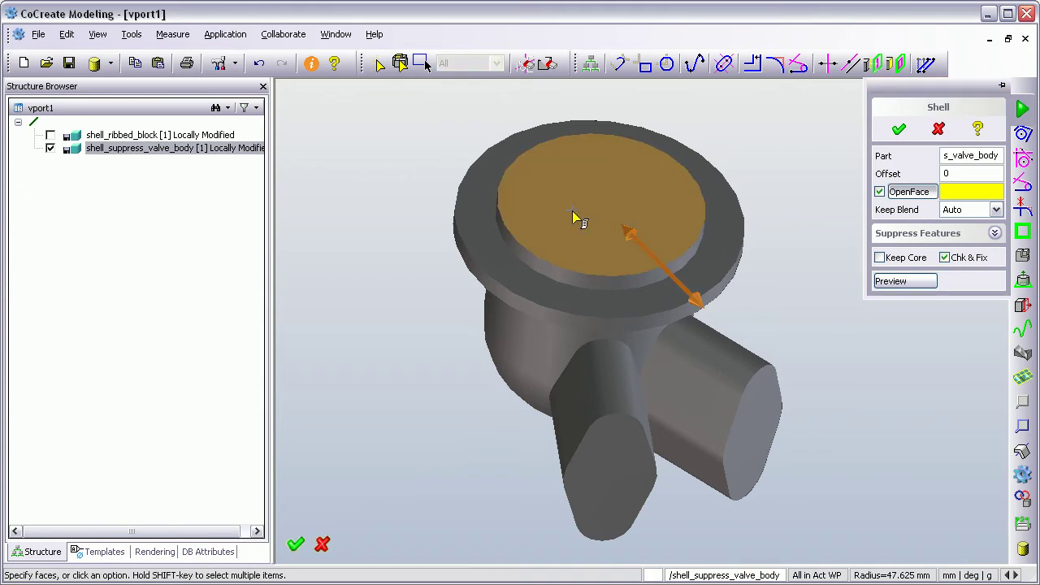
{"action": "left_click", "coordinate": [572, 211]}
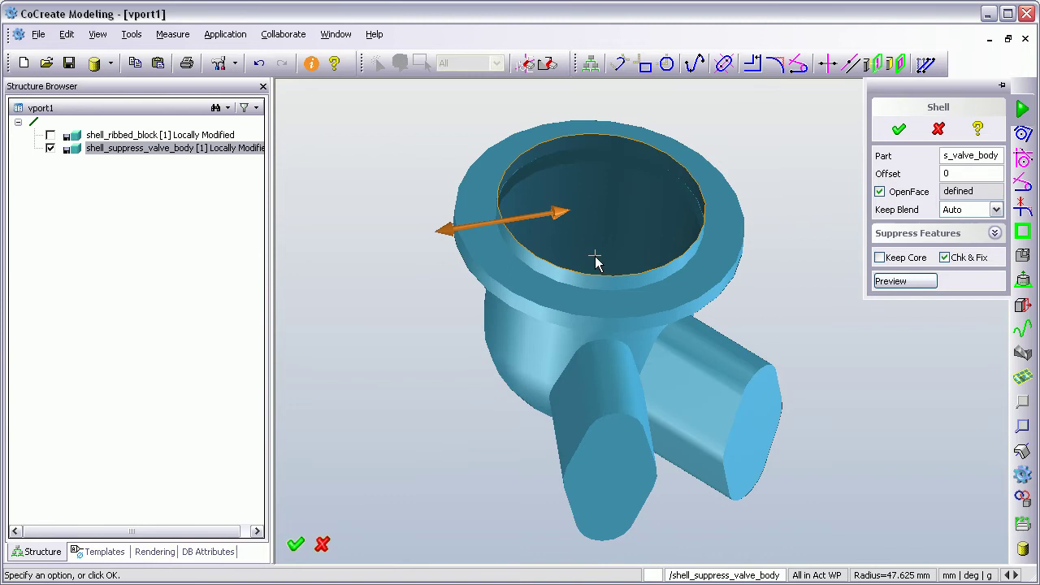
{"action": "middle_click_drag", "start_coordinate": [624, 266], "coordinate": [634, 351]}
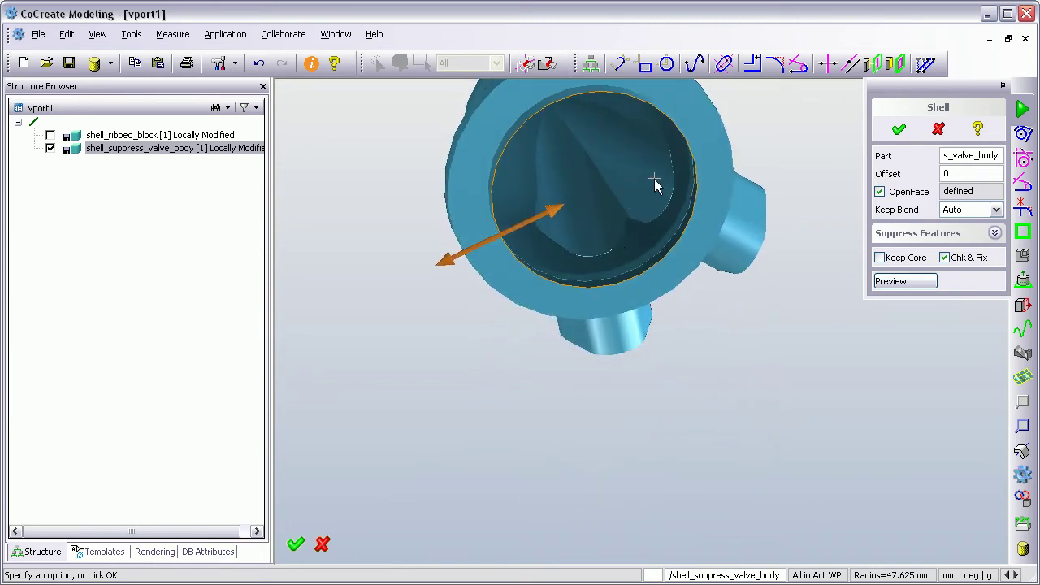
{"action": "middle_click_drag", "start_coordinate": [591, 225], "coordinate": [589, 130]}
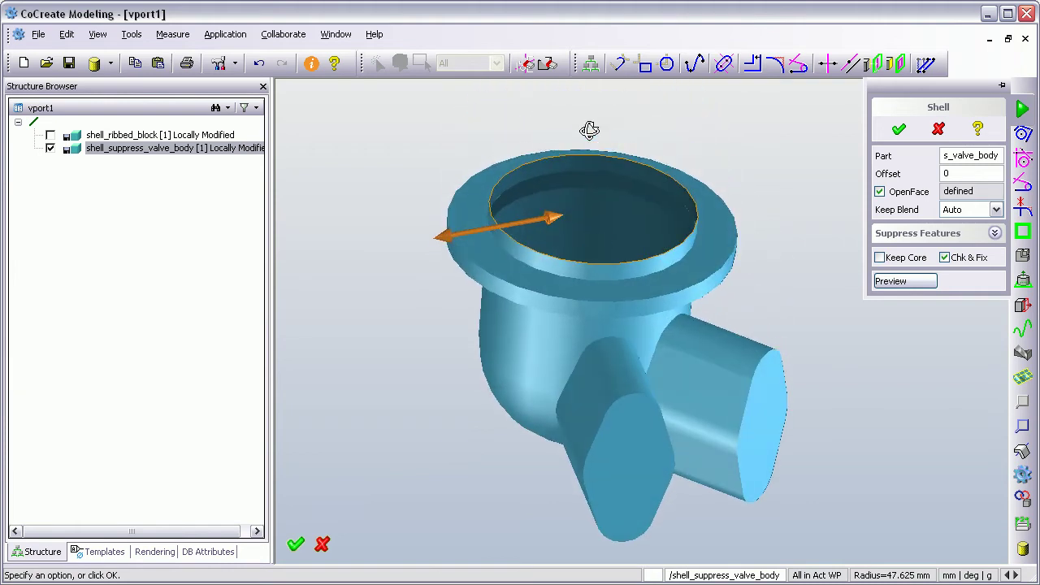
Step: Set the shell Offset to 2 and check the thin-walled preview around the outlets
{"action": "left_click", "coordinate": [941, 173]}
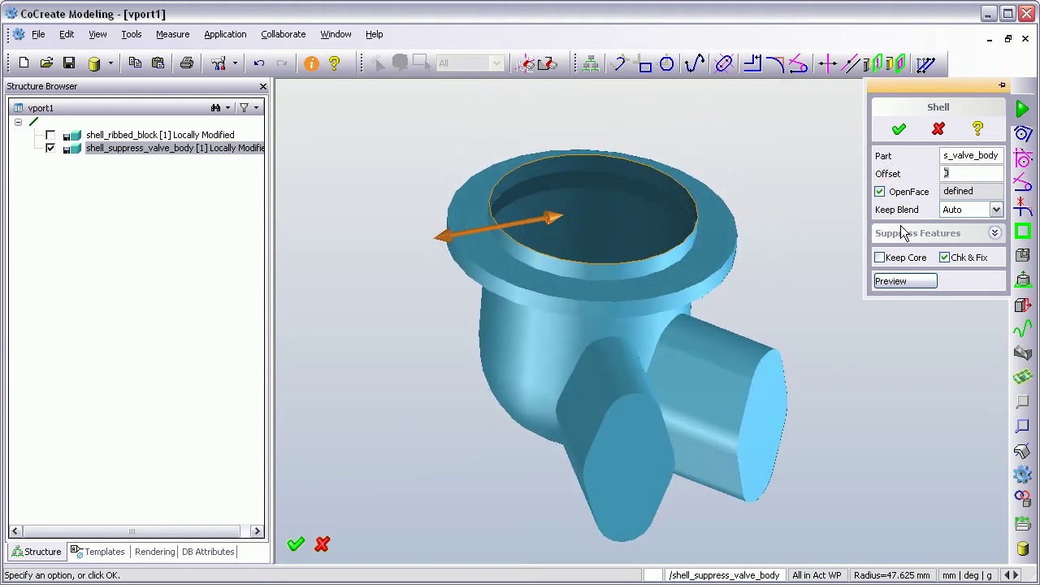
{"action": "type", "text": "2"}
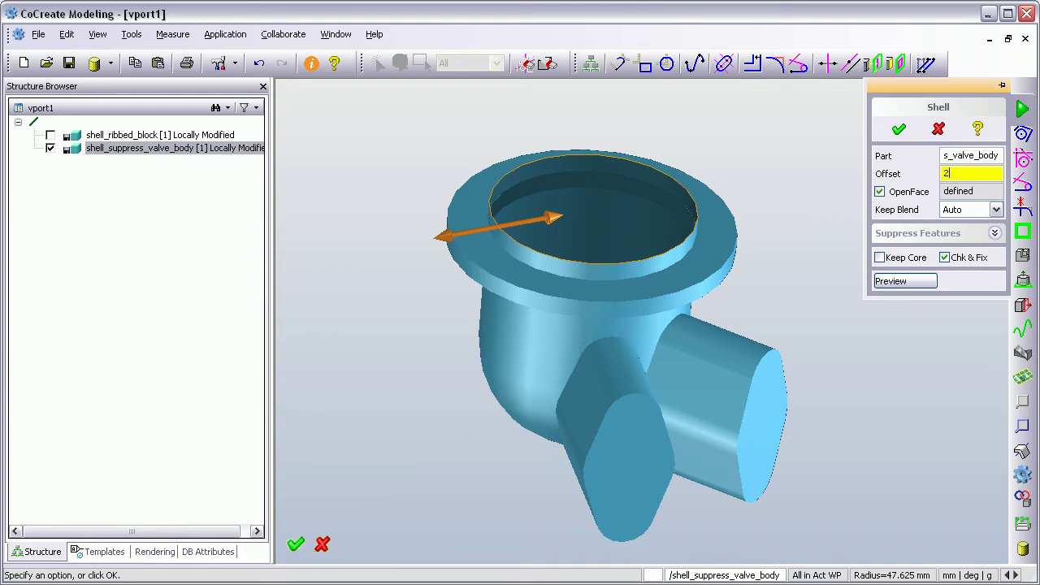
{"action": "key", "text": "Return"}
{"action": "scroll", "coordinate": [703, 354], "scroll_direction": "up", "scroll_amount": 3}
{"action": "scroll", "coordinate": [611, 327], "scroll_direction": "down", "scroll_amount": 3}
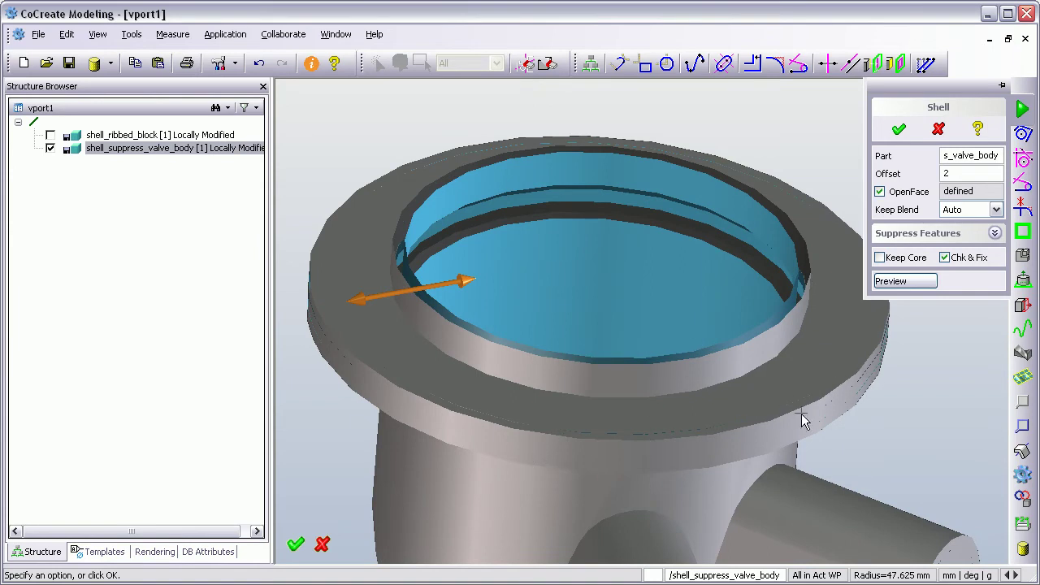
{"action": "scroll", "coordinate": [672, 434], "scroll_direction": "down", "scroll_amount": 3}
{"action": "middle_click_drag", "start_coordinate": [612, 436], "coordinate": [601, 326]}
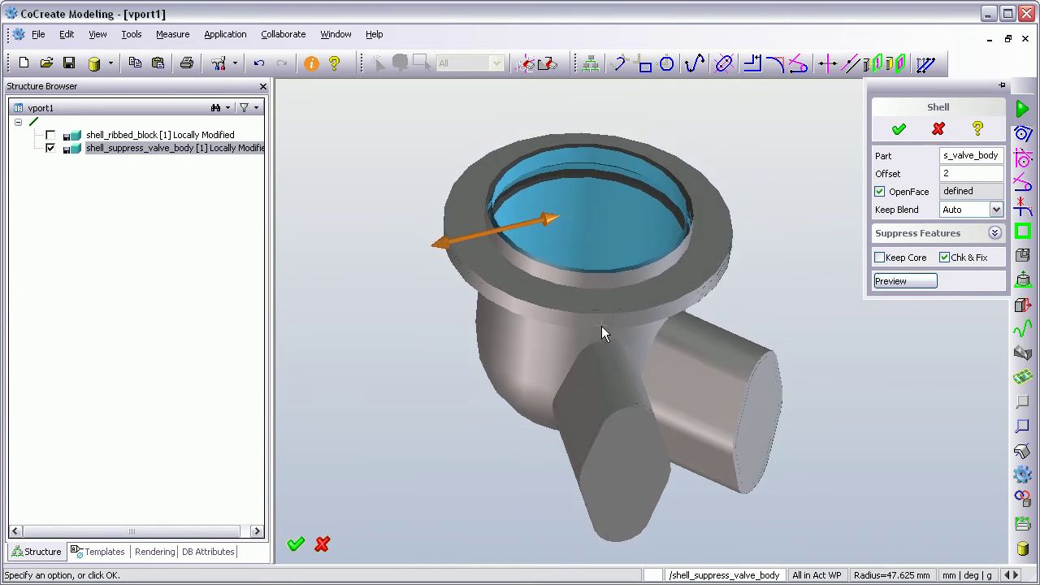
Step: Enable From Inner feature suppression and pick the flange's top face
{"action": "left_click", "coordinate": [996, 235]}
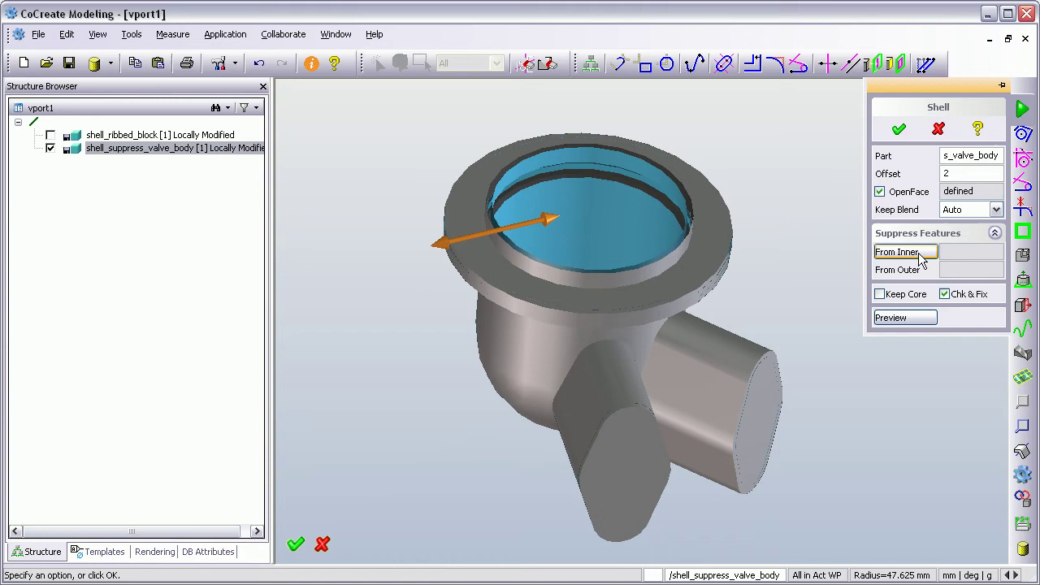
{"action": "left_click", "coordinate": [902, 253]}
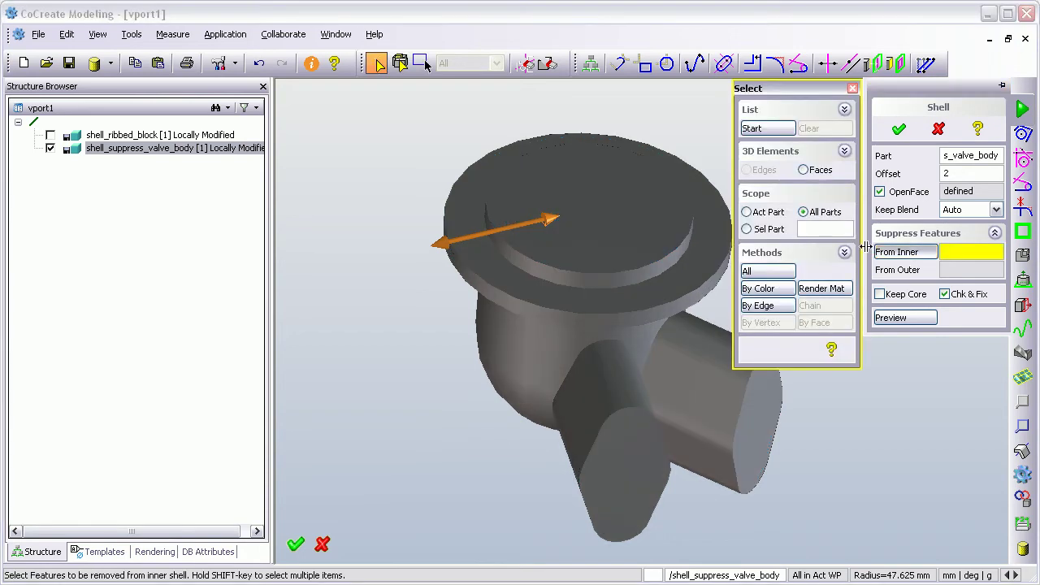
{"action": "left_click", "coordinate": [768, 128]}
{"action": "middle_click_drag", "start_coordinate": [599, 269], "coordinate": [566, 241]}
{"action": "left_click", "coordinate": [599, 276]}
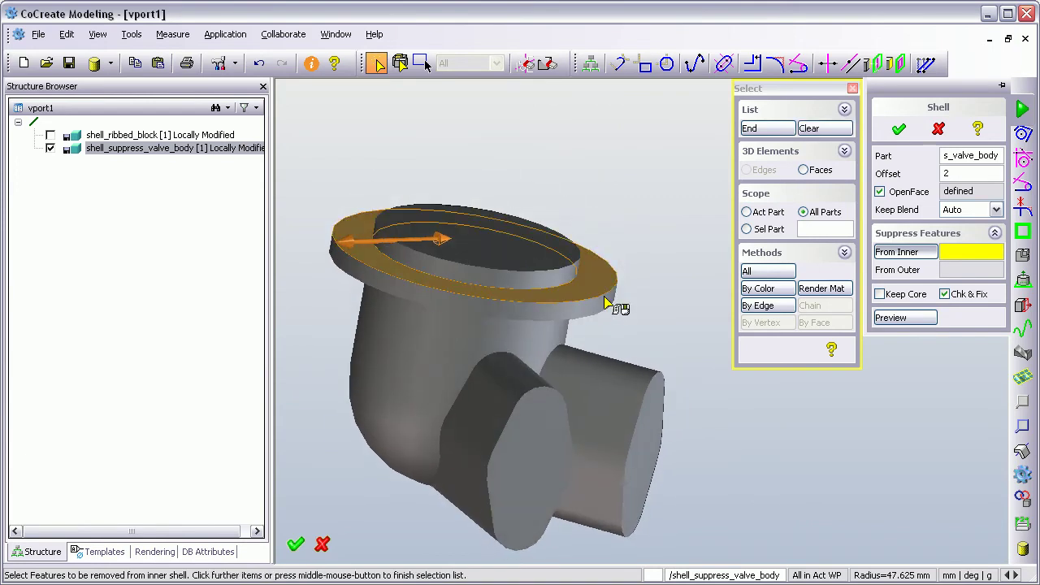
Step: Add the diagonal and horizontal outlet bosses' cylinder, end-cap and inner faces
{"action": "middle_click_drag", "start_coordinate": [586, 347], "coordinate": [504, 233]}
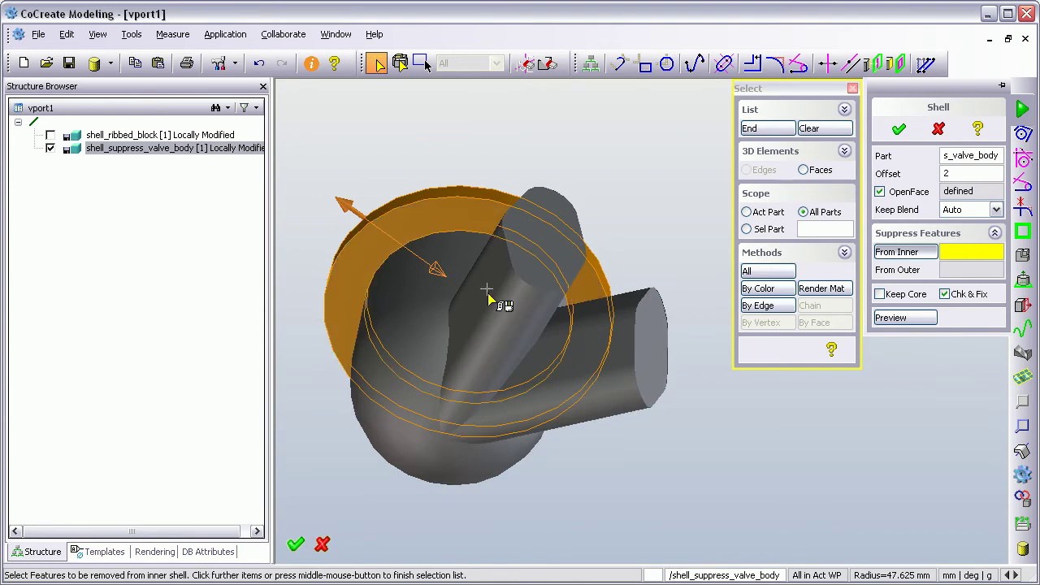
{"action": "left_click", "coordinate": [504, 317]}
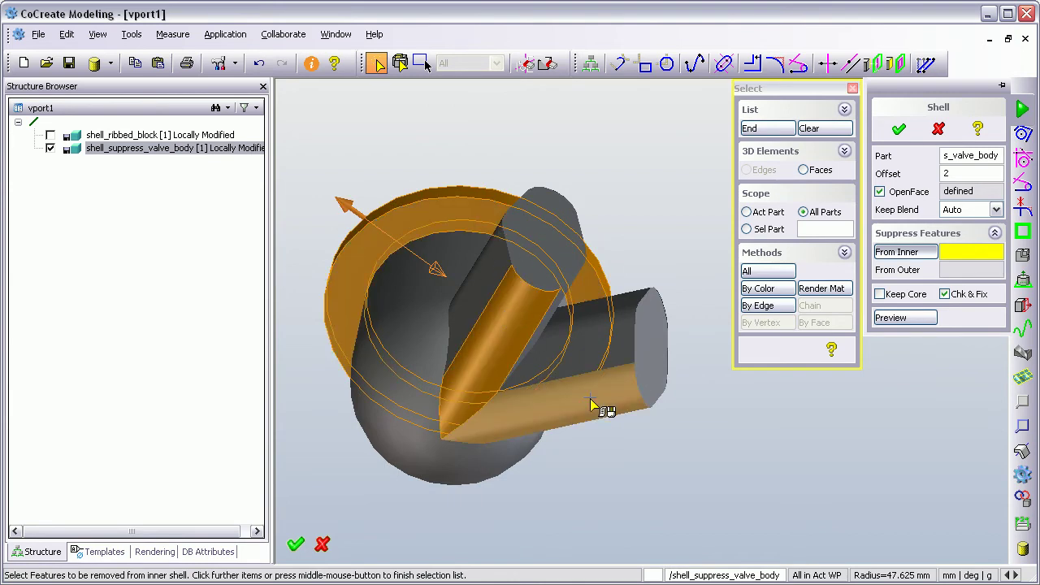
{"action": "left_click", "coordinate": [594, 374]}
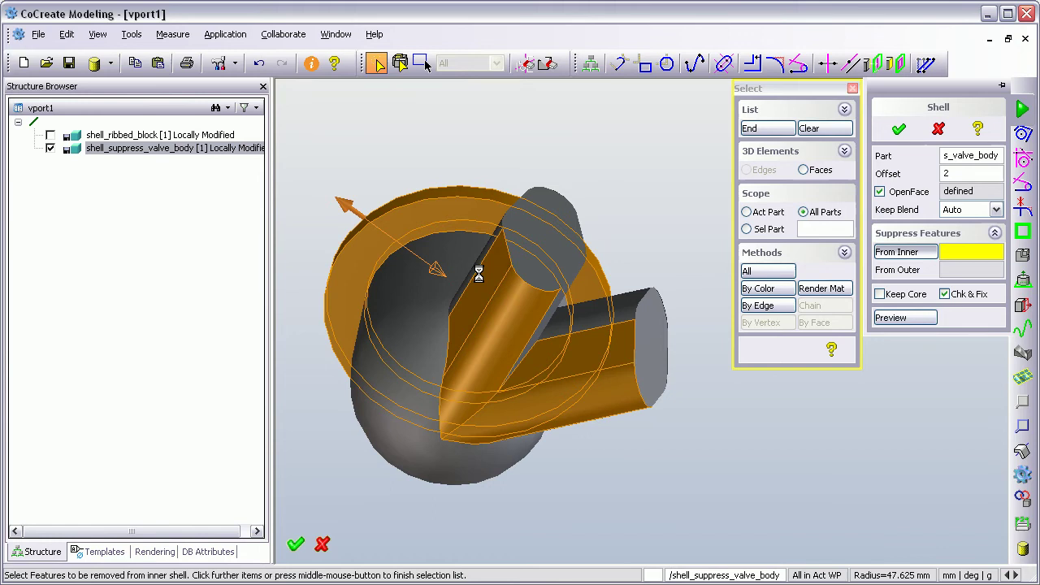
{"action": "left_click", "coordinate": [547, 262]}
{"action": "left_click", "coordinate": [646, 341]}
{"action": "middle_click_drag", "start_coordinate": [643, 339], "coordinate": [520, 363]}
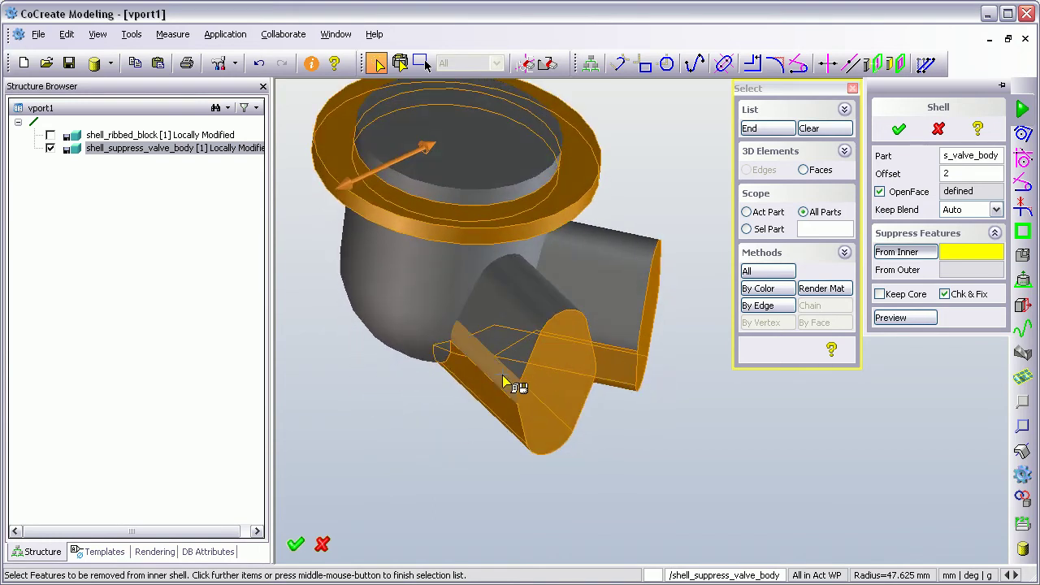
{"action": "left_click", "coordinate": [529, 303]}
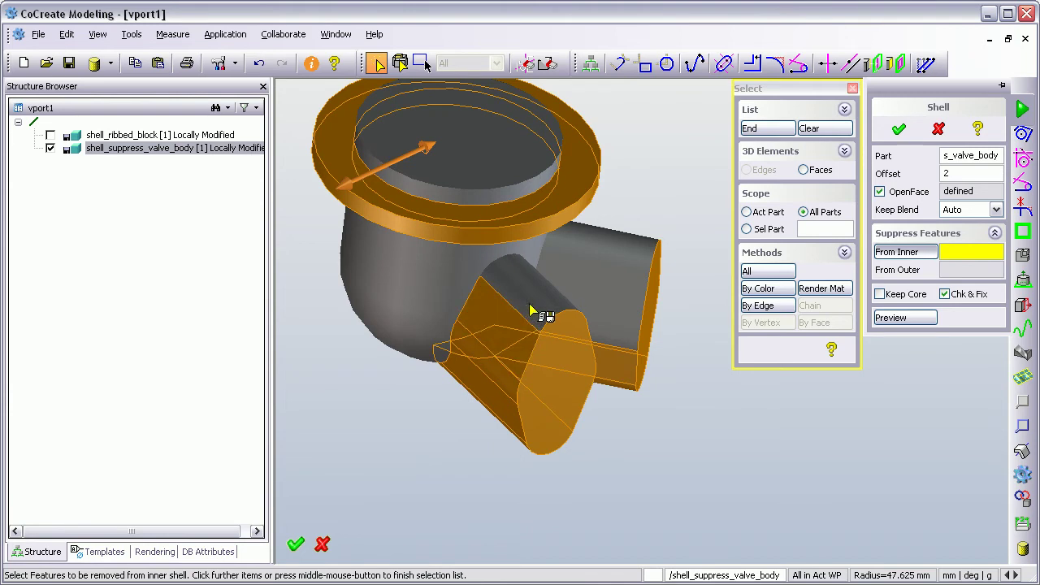
{"action": "middle_click_drag", "start_coordinate": [587, 323], "coordinate": [500, 457]}
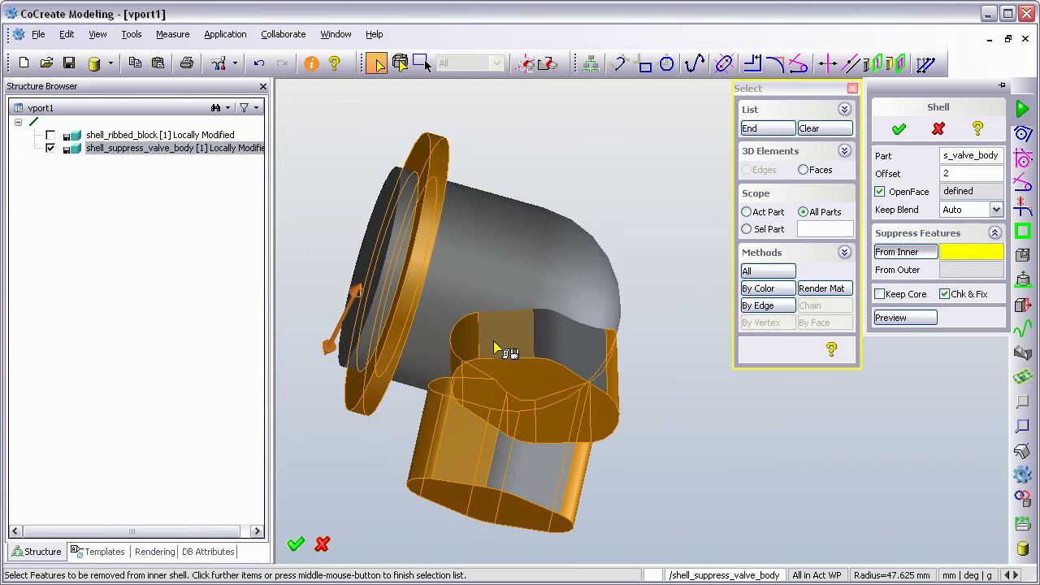
{"action": "left_click", "coordinate": [562, 340]}
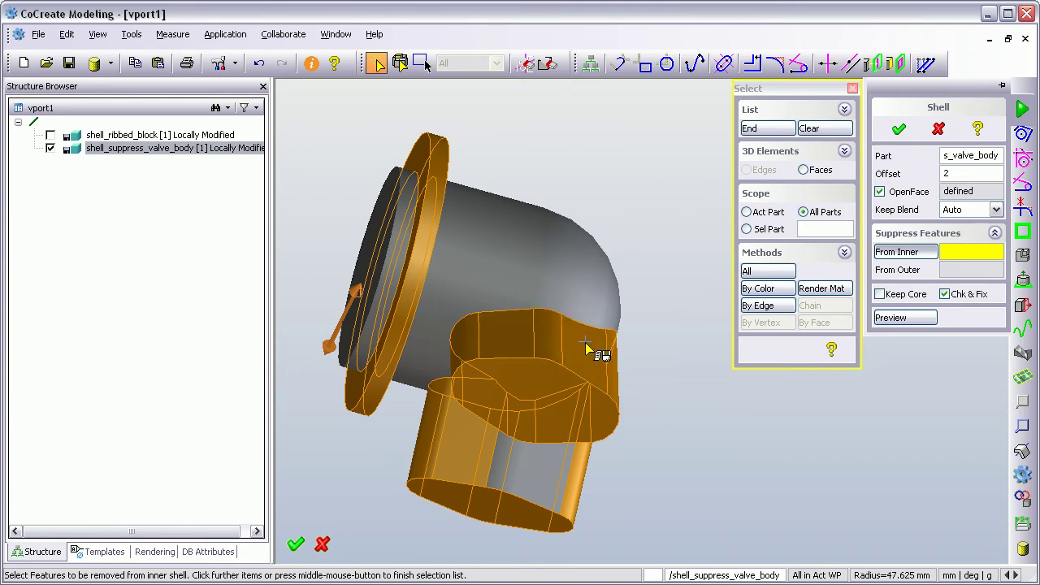
{"action": "left_click", "coordinate": [540, 468]}
{"action": "middle_click_drag", "start_coordinate": [525, 455], "coordinate": [533, 430]}
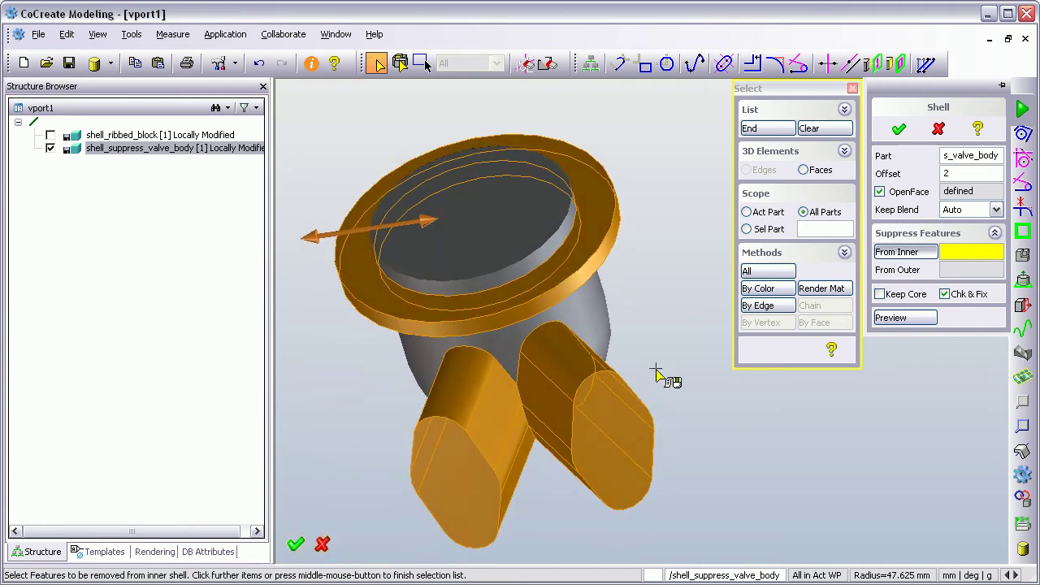
Step: End the suppressed-face list, preview, and apply the 2 mm valve body shell
{"action": "left_click", "coordinate": [756, 130]}
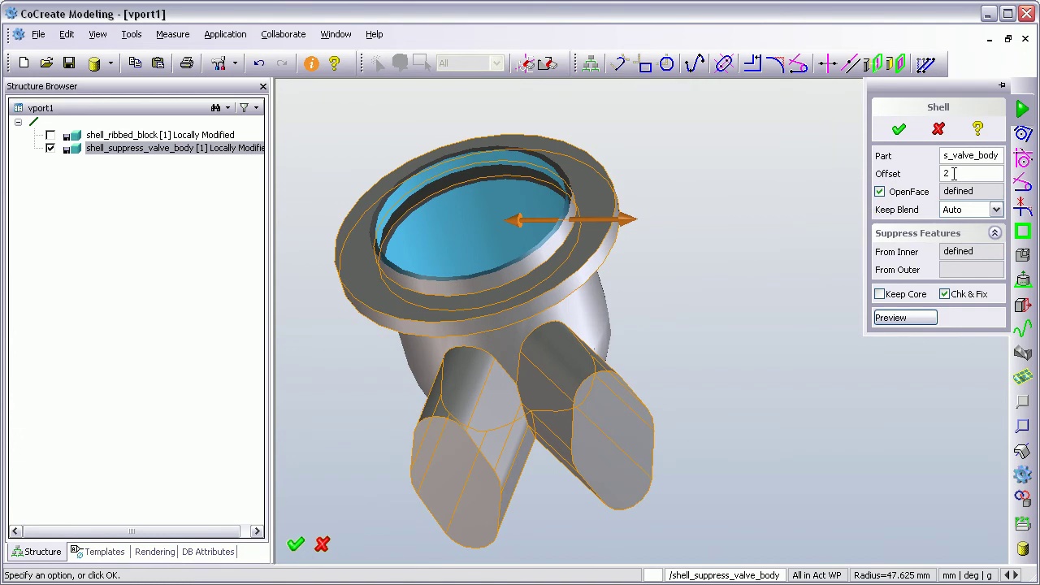
{"action": "middle_click_drag", "start_coordinate": [542, 335], "coordinate": [639, 368]}
{"action": "left_click", "coordinate": [910, 320]}
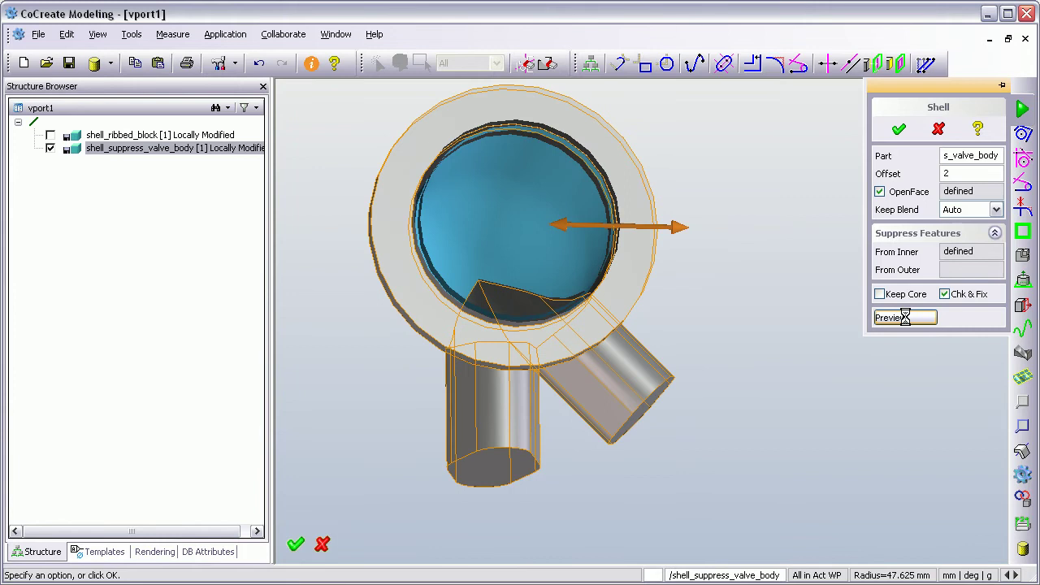
{"action": "middle_click_drag", "start_coordinate": [639, 361], "coordinate": [625, 222]}
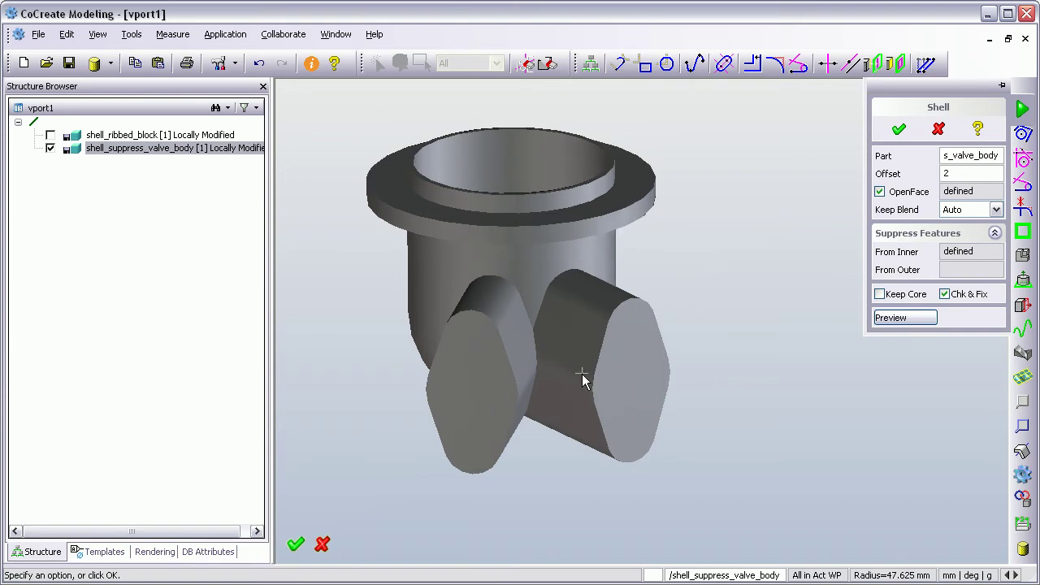
{"action": "middle_click_drag", "start_coordinate": [482, 390], "coordinate": [580, 386]}
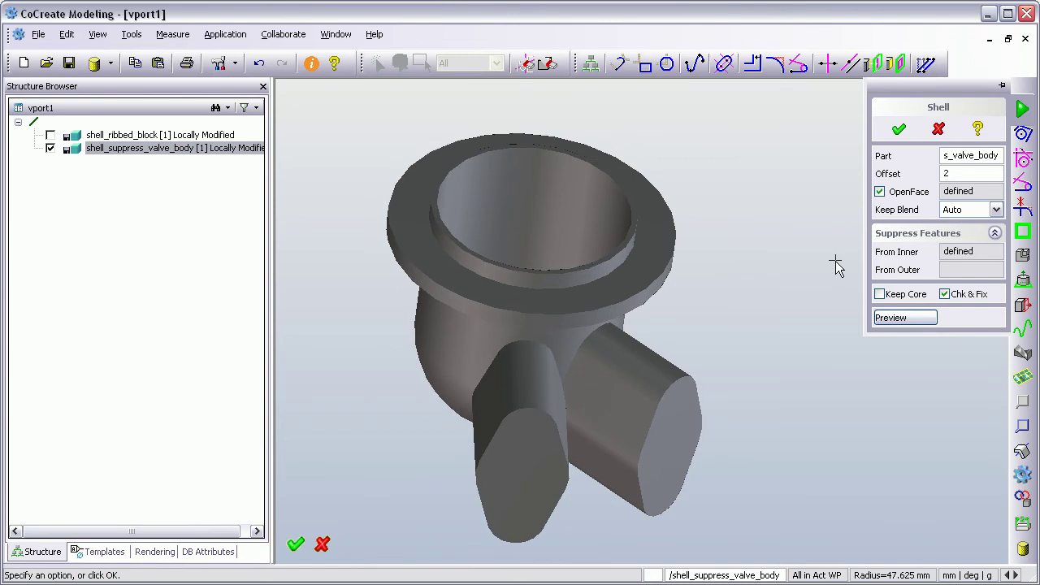
{"action": "left_click", "coordinate": [899, 129]}
Step: Inspect the shelled valve body's bore, then hide shell_suppress_valve_body
{"action": "middle_click_drag", "start_coordinate": [496, 313], "coordinate": [520, 399]}
{"action": "middle_click_drag", "start_coordinate": [537, 267], "coordinate": [544, 364]}
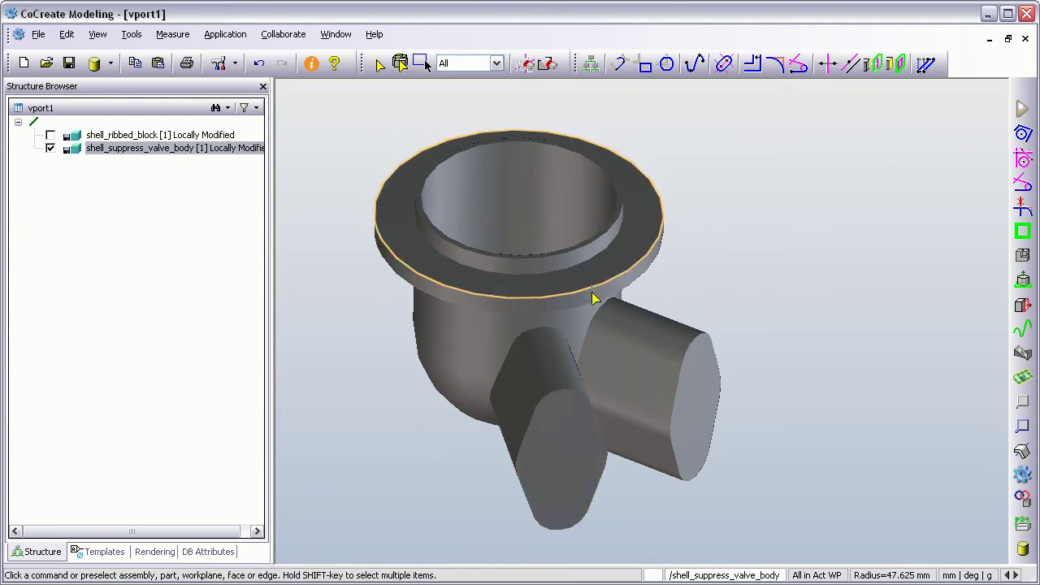
{"action": "mouse_move", "coordinate": [592, 299]}
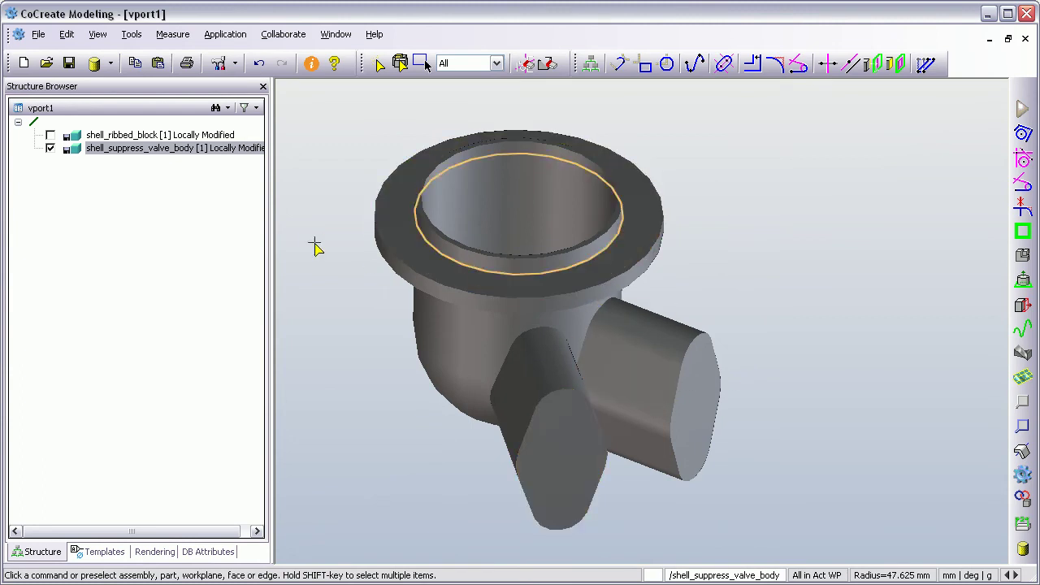
{"action": "left_click", "coordinate": [50, 149]}
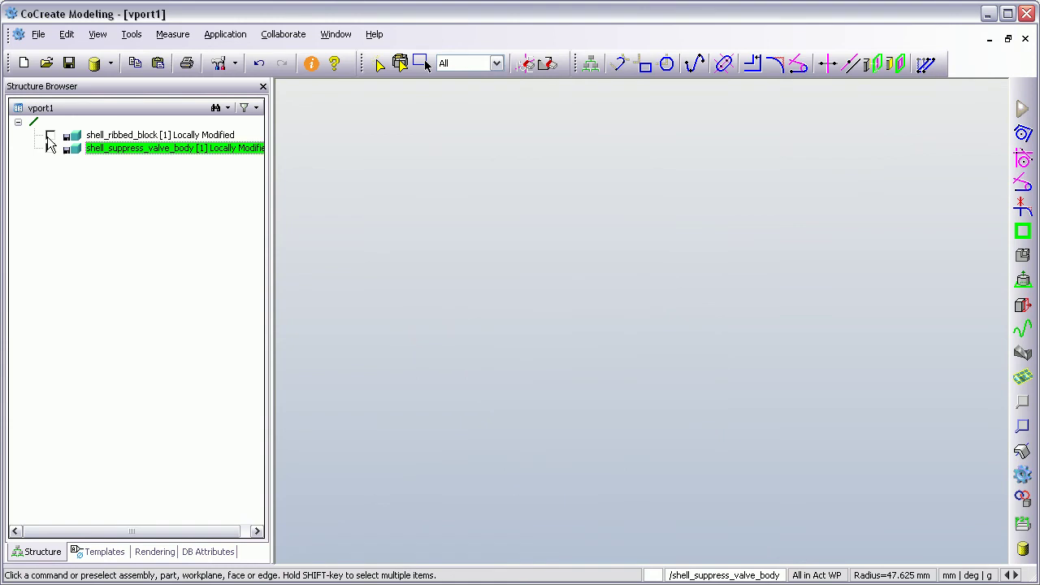
Step: Show shell_ribbed_block, set it active, and orbit to bring its top face into view
{"action": "left_click", "coordinate": [50, 136]}
{"action": "right_click", "coordinate": [107, 137]}
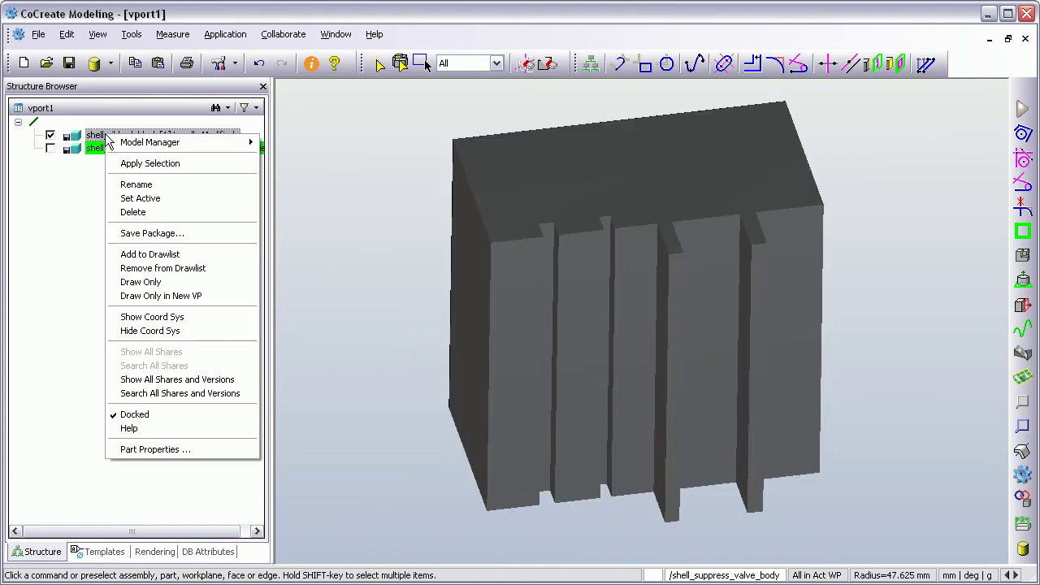
{"action": "left_click", "coordinate": [181, 201]}
{"action": "middle_click_drag", "start_coordinate": [571, 271], "coordinate": [624, 142]}
{"action": "middle_click_drag", "start_coordinate": [644, 224], "coordinate": [655, 465]}
{"action": "middle_click_drag", "start_coordinate": [610, 195], "coordinate": [559, 369]}
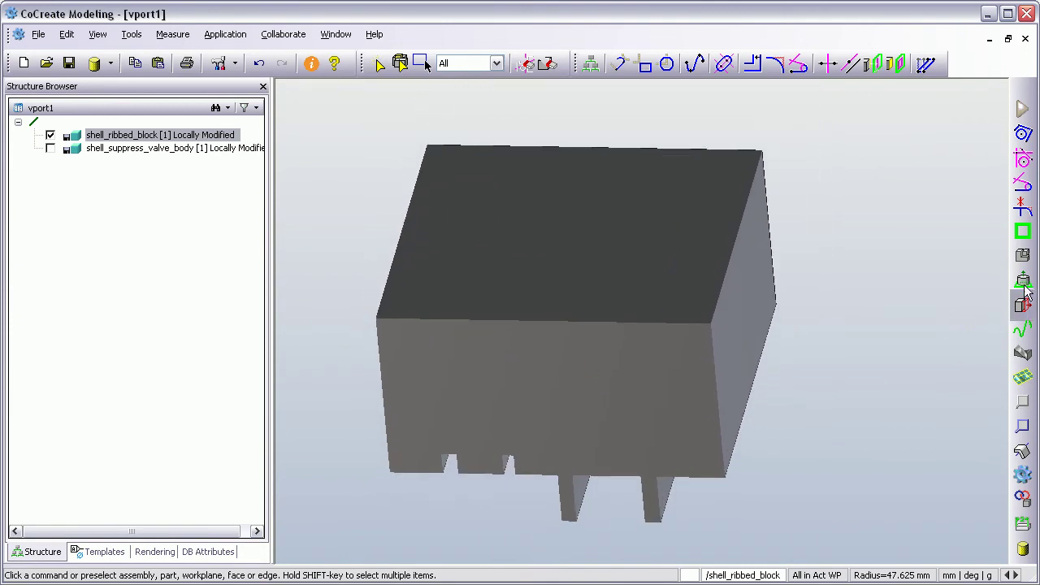
Step: Shell the ribbed block with its top face open and an Offset of 0.5
{"action": "mouse_move", "coordinate": [1022, 280]}
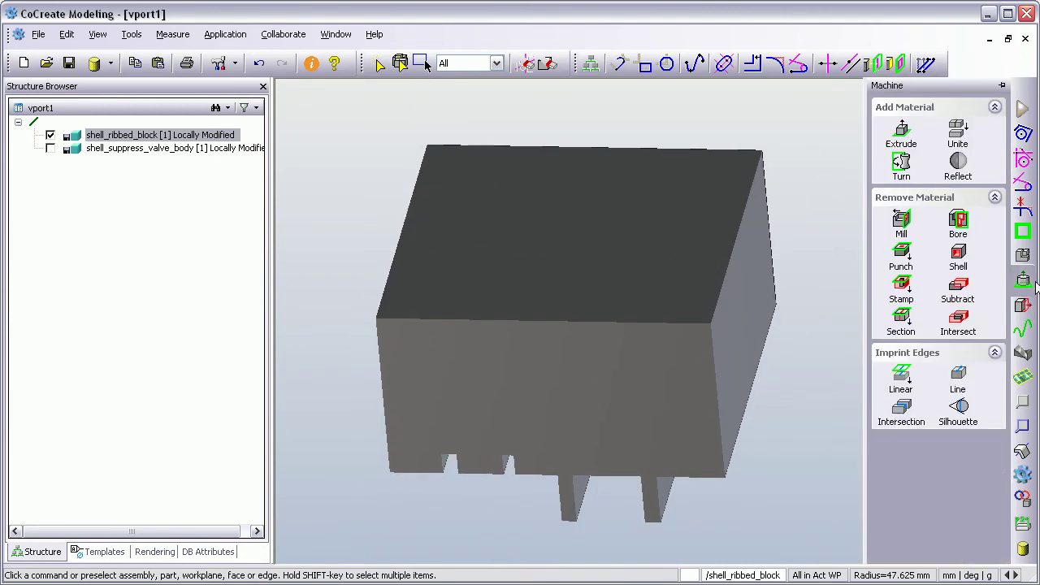
{"action": "left_click", "coordinate": [959, 257]}
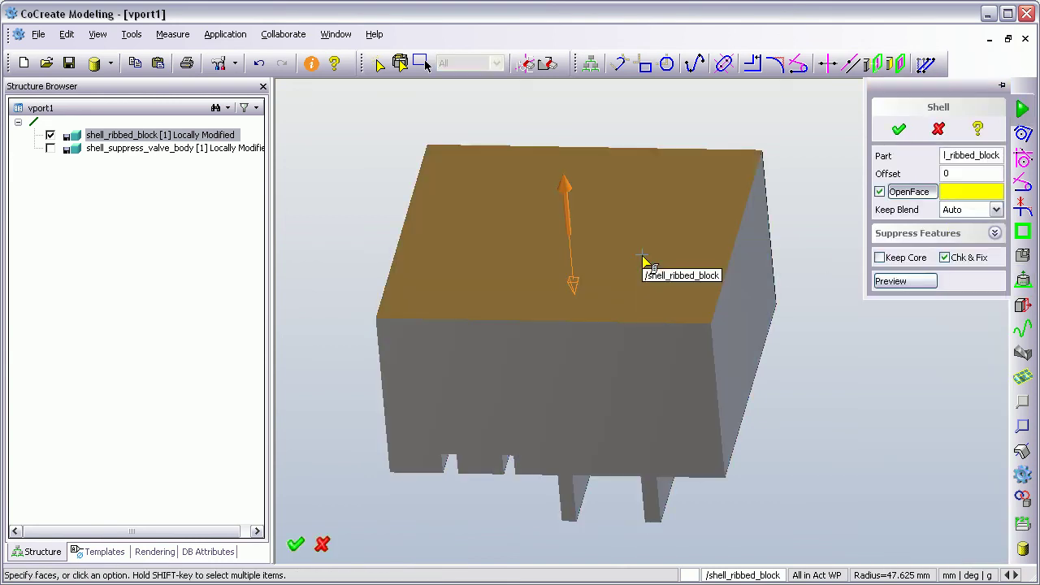
{"action": "left_click", "coordinate": [642, 260]}
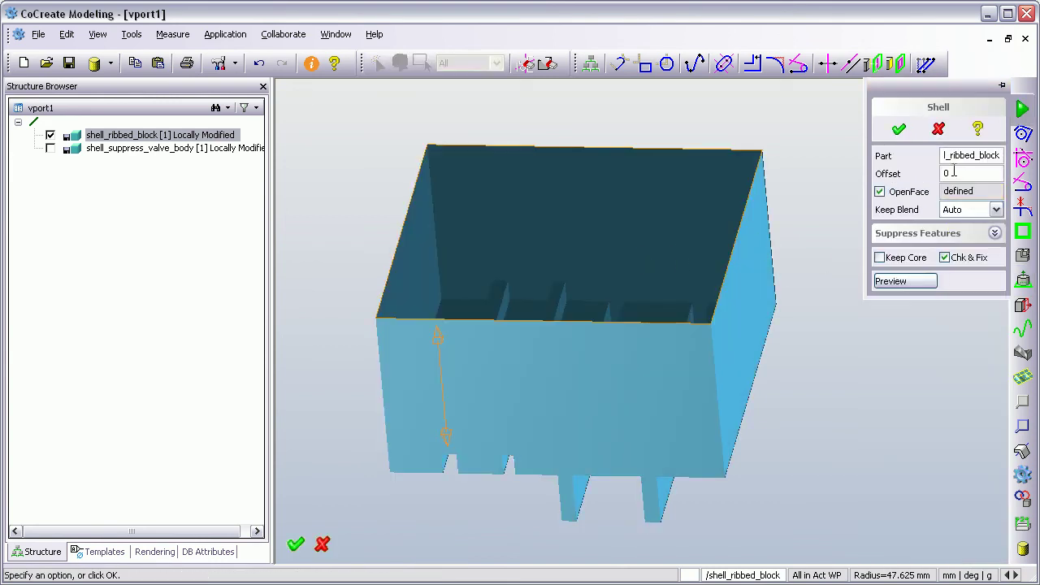
{"action": "left_click", "coordinate": [921, 177]}
{"action": "type", "text": "."}
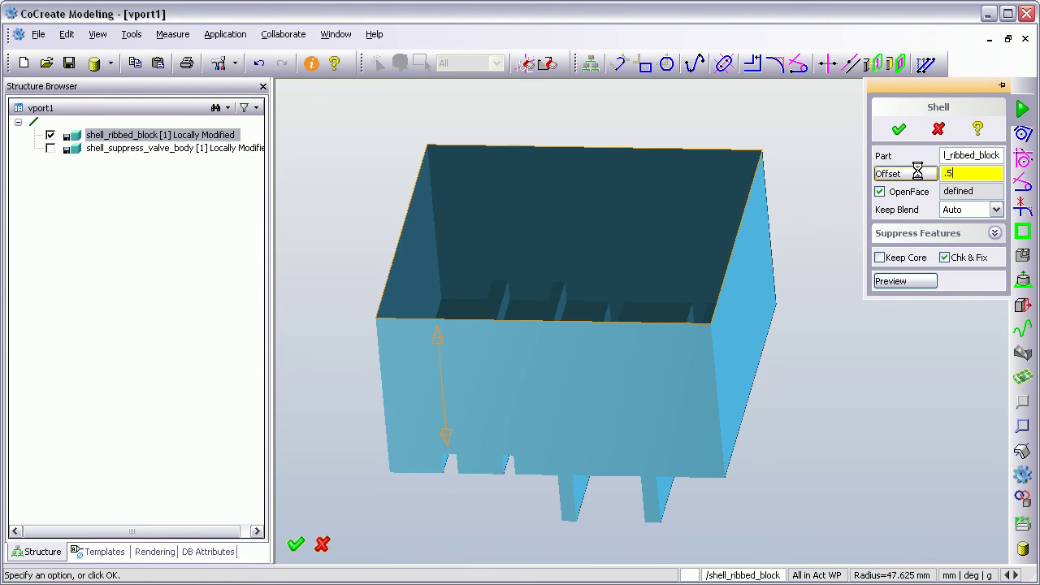
{"action": "type", "text": "5"}
{"action": "key", "text": "Return"}
{"action": "middle_click_drag", "start_coordinate": [600, 347], "coordinate": [601, 379]}
{"action": "middle_click_drag", "start_coordinate": [605, 231], "coordinate": [710, 192]}
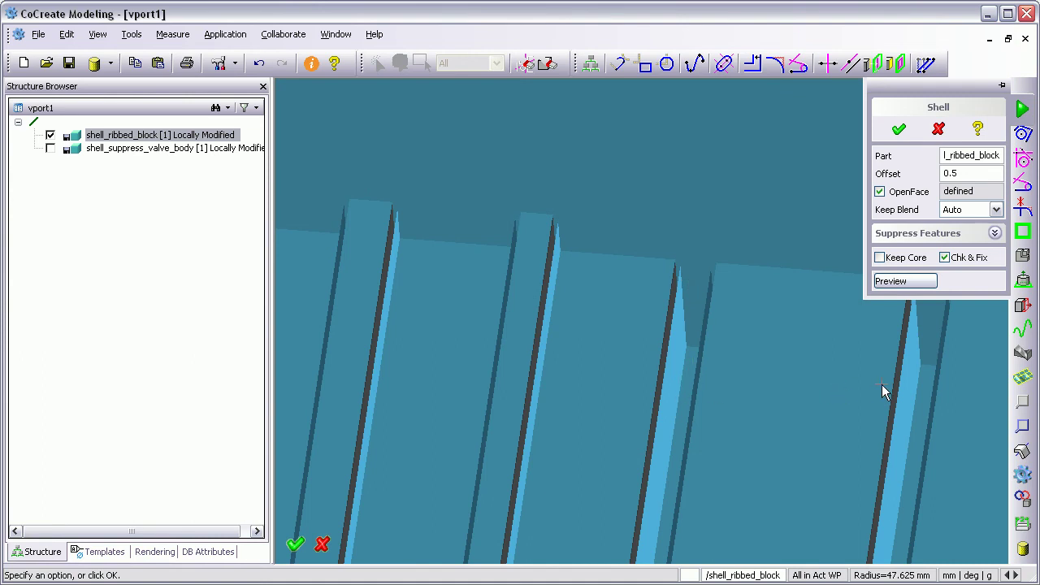
{"action": "middle_click_drag", "start_coordinate": [490, 277], "coordinate": [441, 204]}
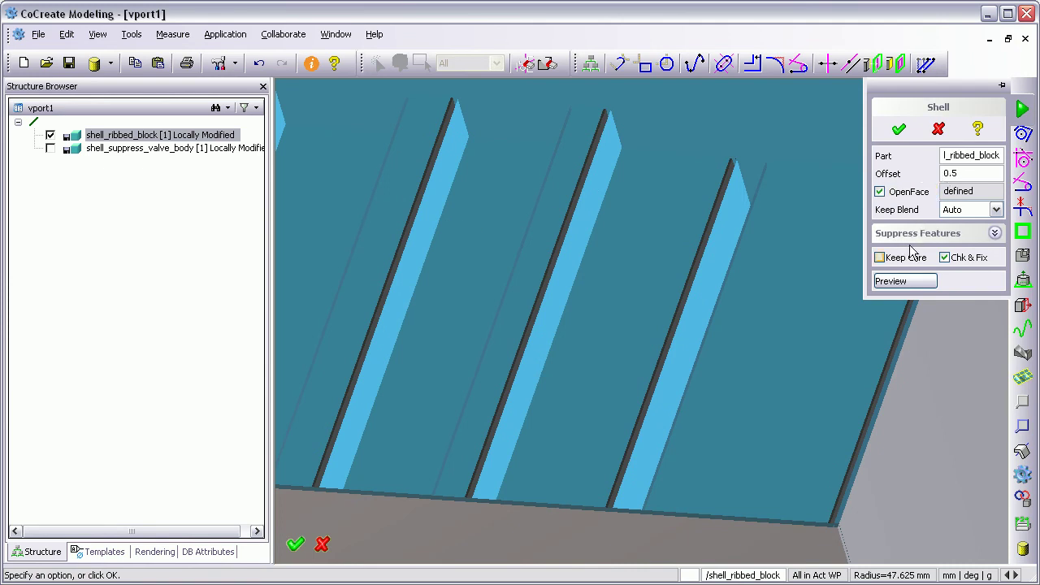
Step: Enable From Inner feature suppression and pick the first rib face
{"action": "left_click", "coordinate": [994, 234]}
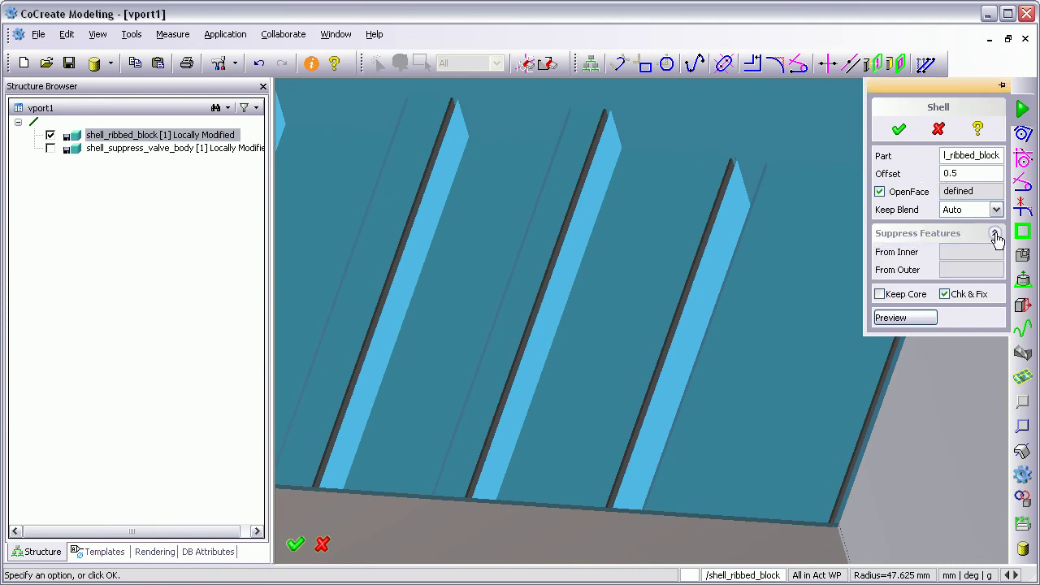
{"action": "left_click", "coordinate": [900, 251]}
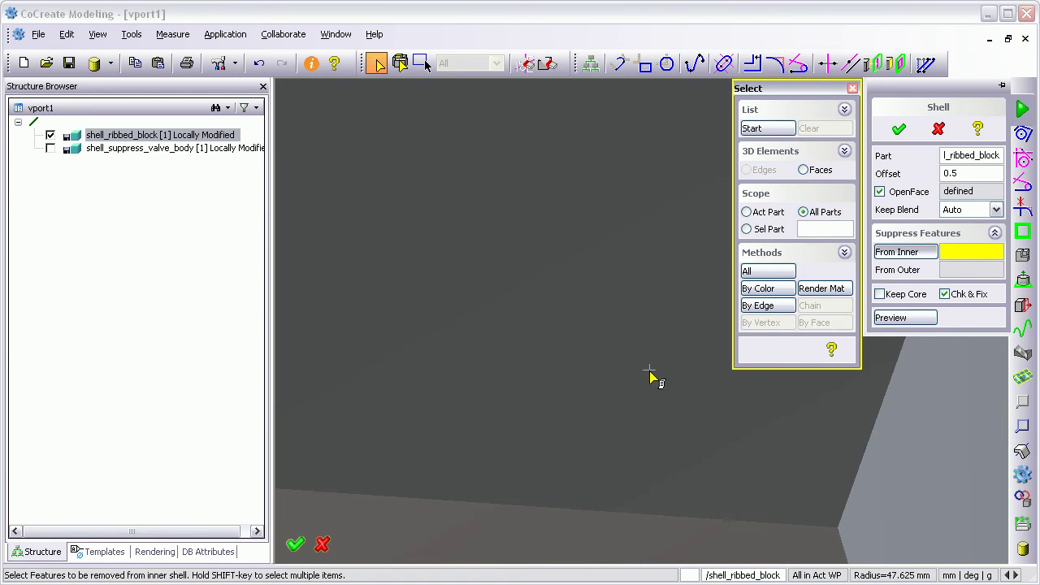
{"action": "left_click", "coordinate": [753, 130]}
{"action": "middle_click_drag", "start_coordinate": [578, 379], "coordinate": [586, 193]}
{"action": "scroll", "coordinate": [573, 395], "scroll_direction": "up", "scroll_amount": 5}
{"action": "middle_click_drag", "start_coordinate": [574, 395], "coordinate": [609, 255]}
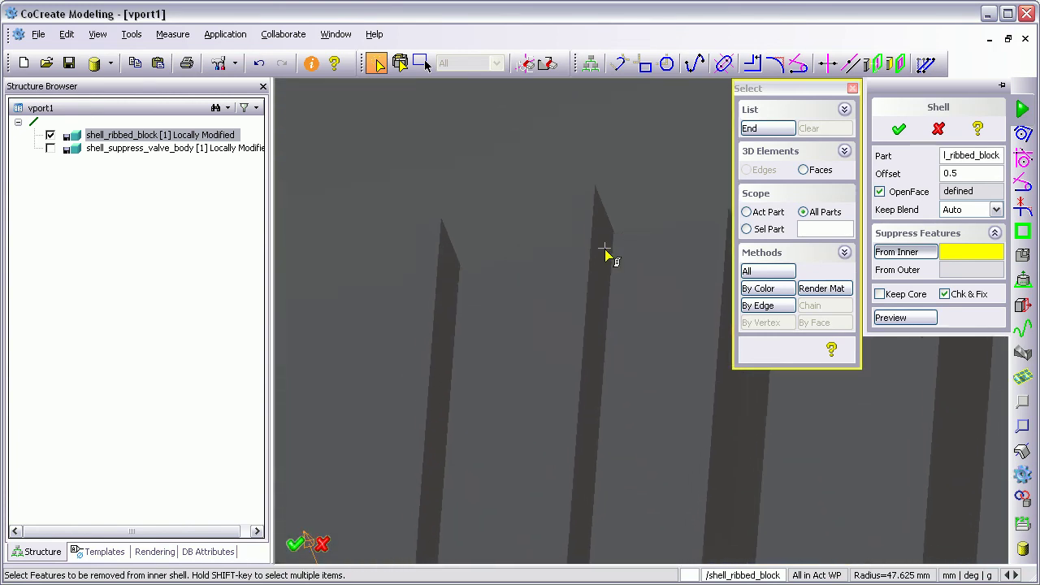
{"action": "left_click", "coordinate": [451, 286]}
Step: Add the remaining rib faces to the suppressed list and end the selection
{"action": "middle_click_drag", "start_coordinate": [515, 318], "coordinate": [500, 345]}
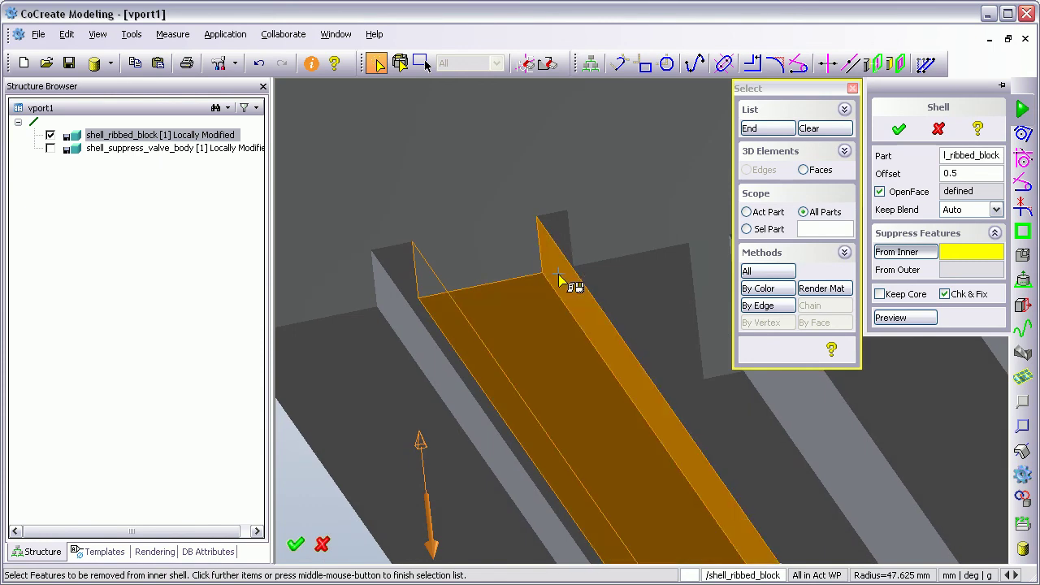
{"action": "left_click", "coordinate": [553, 294]}
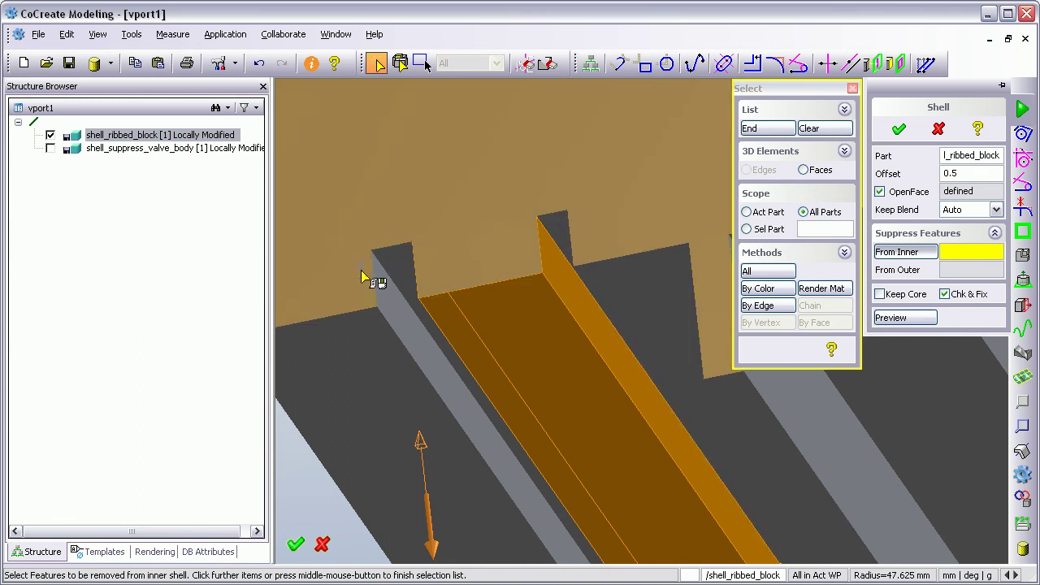
{"action": "scroll", "coordinate": [569, 341], "scroll_direction": "down", "scroll_amount": 5}
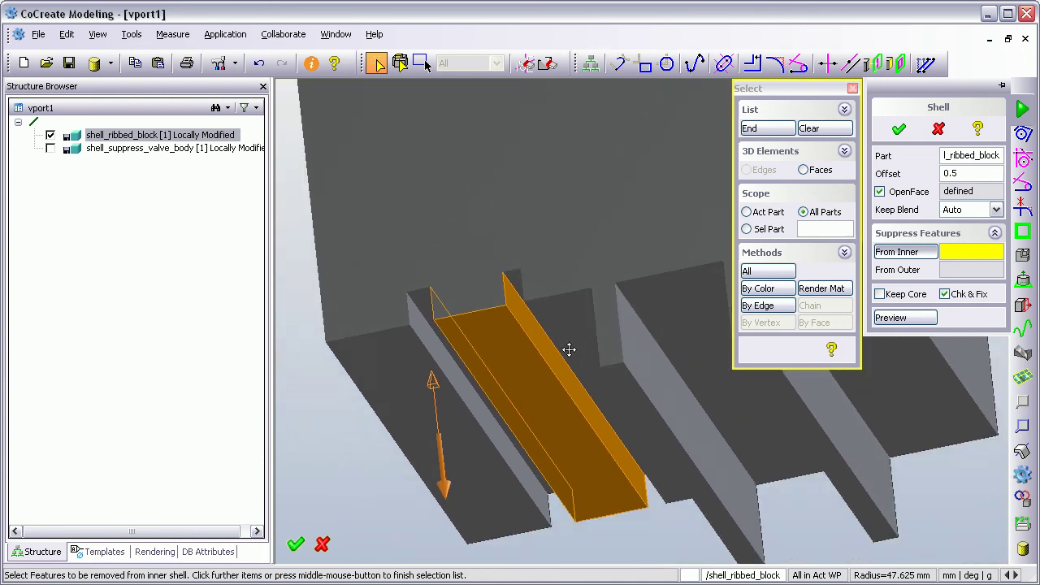
{"action": "middle_click_drag", "start_coordinate": [567, 342], "coordinate": [519, 340]}
{"action": "left_click", "coordinate": [520, 342]}
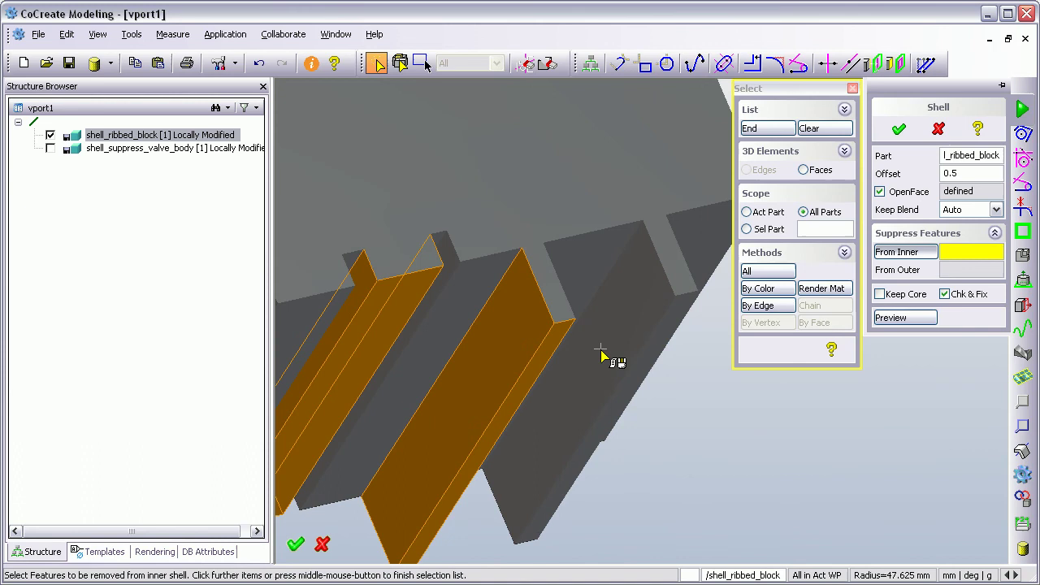
{"action": "left_click", "coordinate": [662, 359]}
{"action": "middle_click_drag", "start_coordinate": [640, 355], "coordinate": [567, 385]}
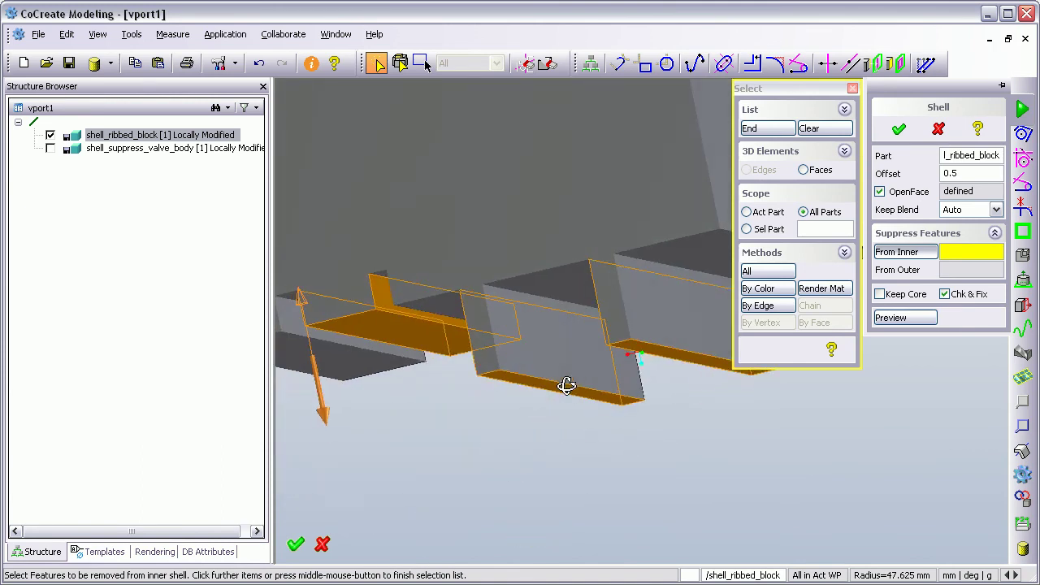
{"action": "left_click", "coordinate": [530, 364]}
{"action": "left_click", "coordinate": [646, 302]}
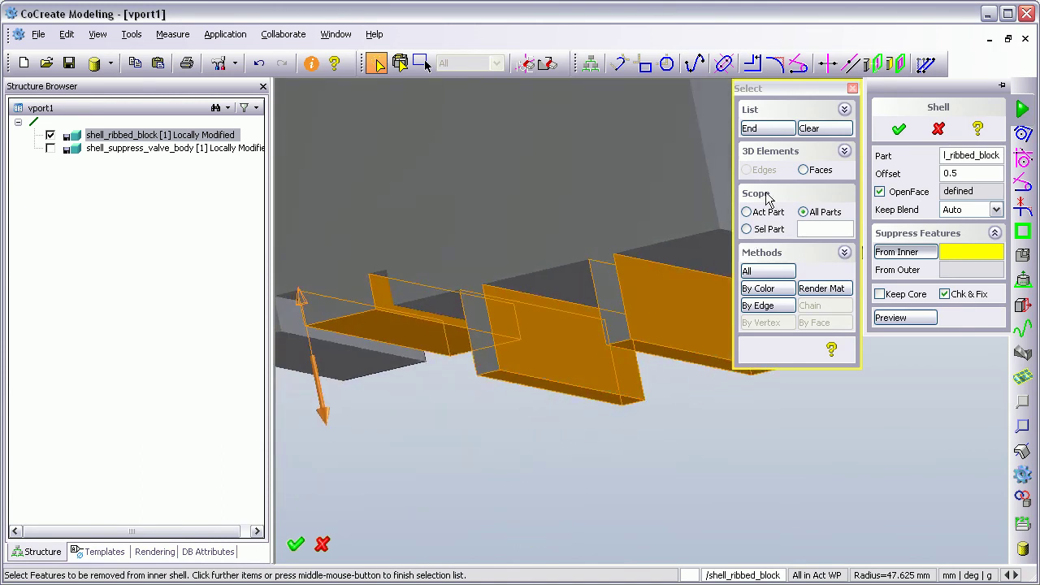
{"action": "left_click", "coordinate": [758, 130]}
{"action": "middle_click_drag", "start_coordinate": [605, 177], "coordinate": [613, 270]}
{"action": "middle_click_drag", "start_coordinate": [550, 119], "coordinate": [820, 325]}
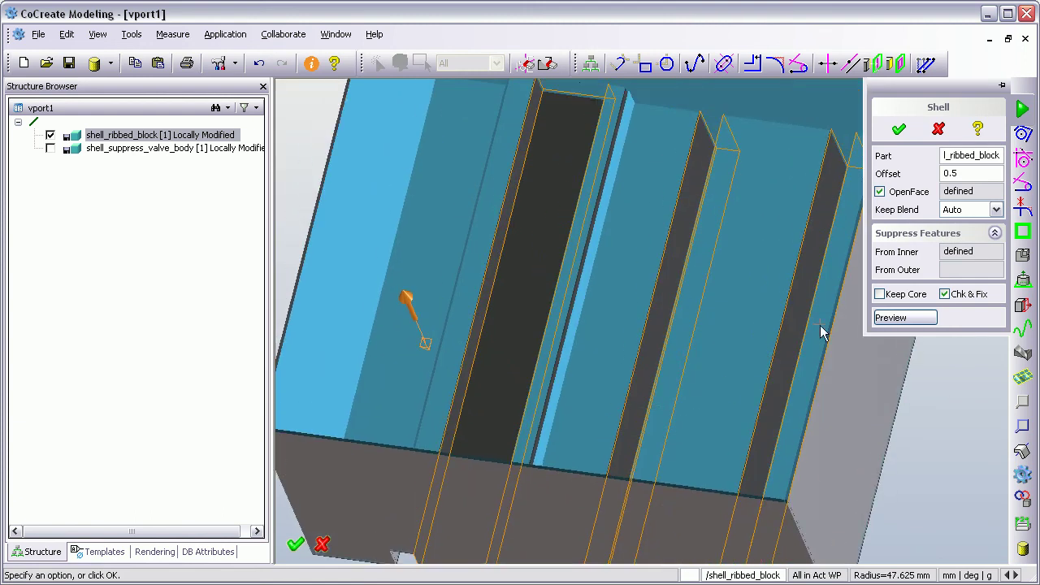
Step: Preview the 0.5 shell with ribs suppressed and apply it to the ribbed block
{"action": "left_click", "coordinate": [910, 318]}
{"action": "middle_click_drag", "start_coordinate": [757, 387], "coordinate": [687, 388]}
{"action": "scroll", "coordinate": [688, 387], "scroll_direction": "down", "scroll_amount": 3}
{"action": "middle_click_drag", "start_coordinate": [666, 343], "coordinate": [595, 321]}
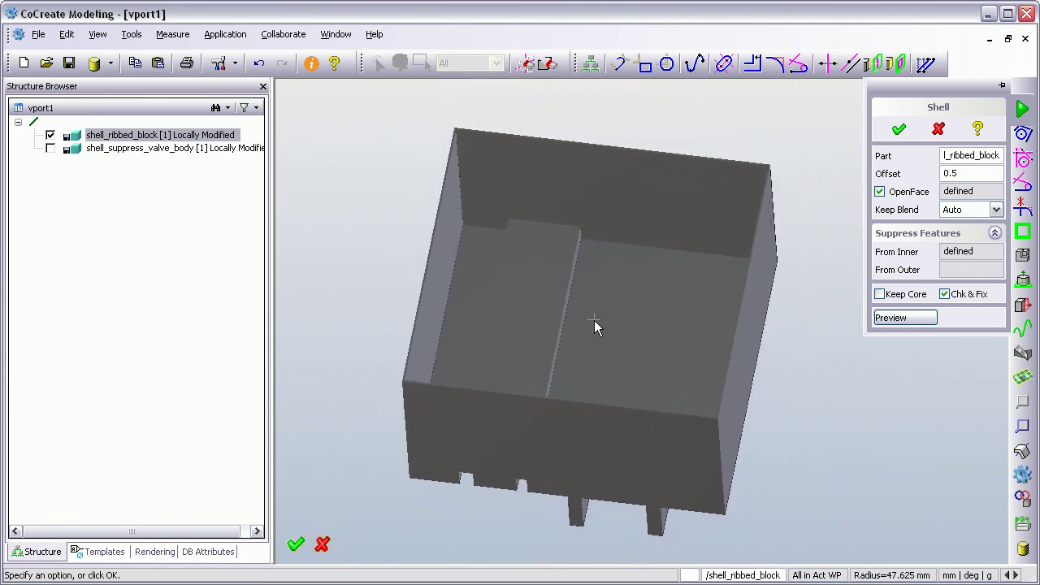
{"action": "left_click", "coordinate": [900, 131]}
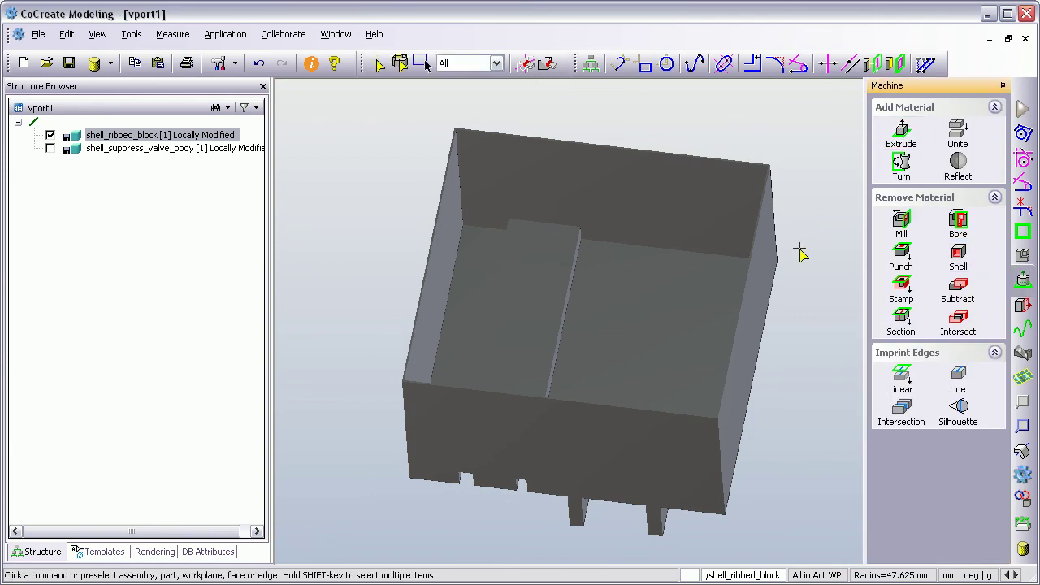